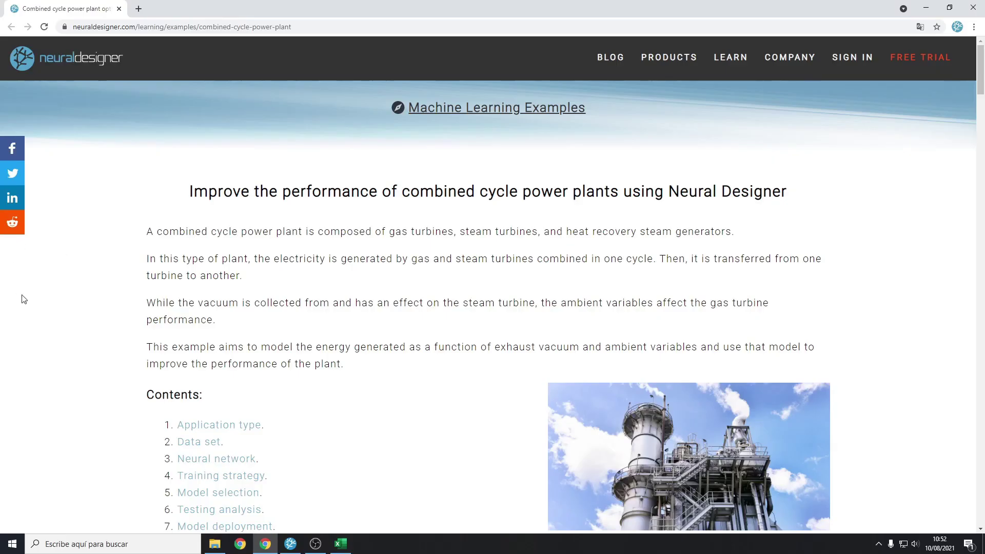
Bring the combined_cycle_power_plant.csv sheet forward in Excel and browse its rows.
scroll(31, 320, "down", 8)
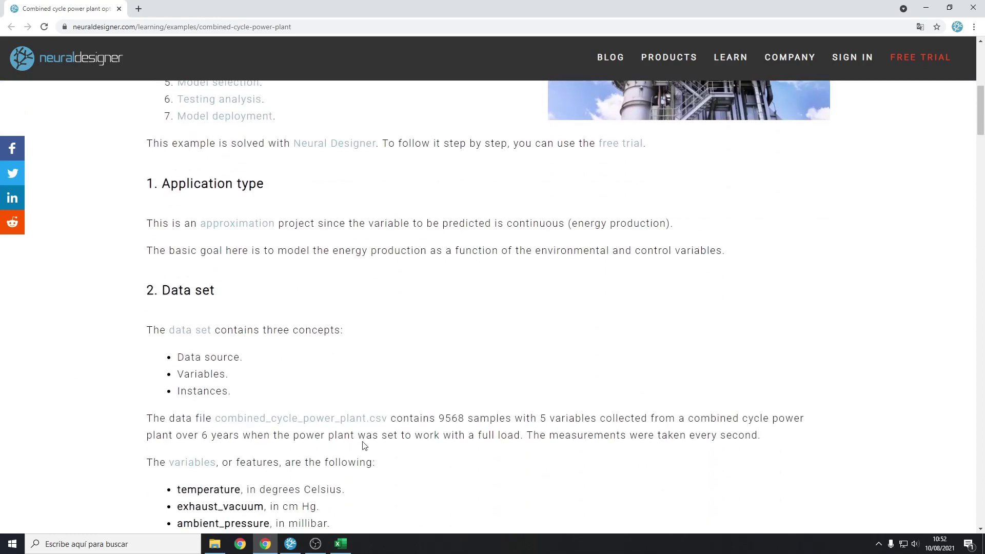
left_click(337, 552)
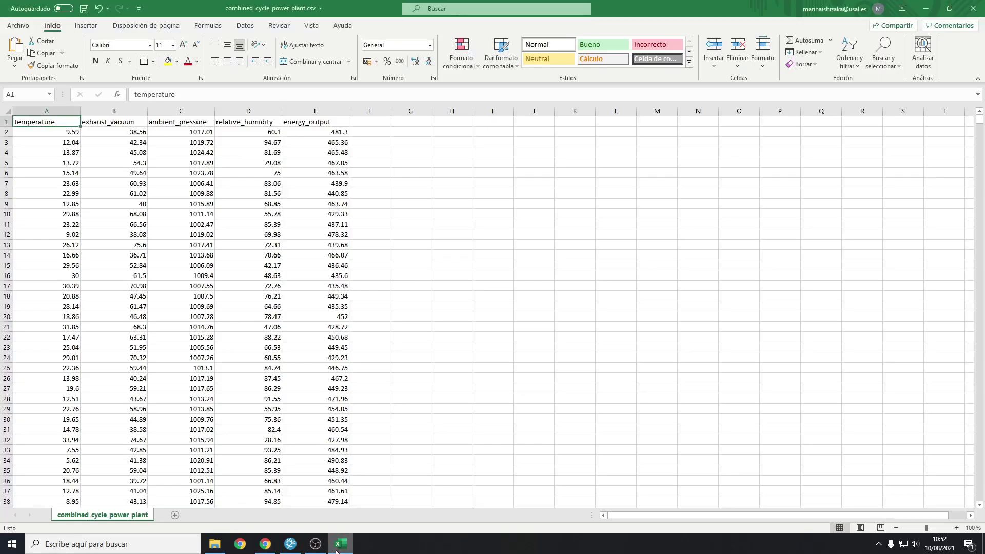
left_click_drag(980, 121, 981, 62)
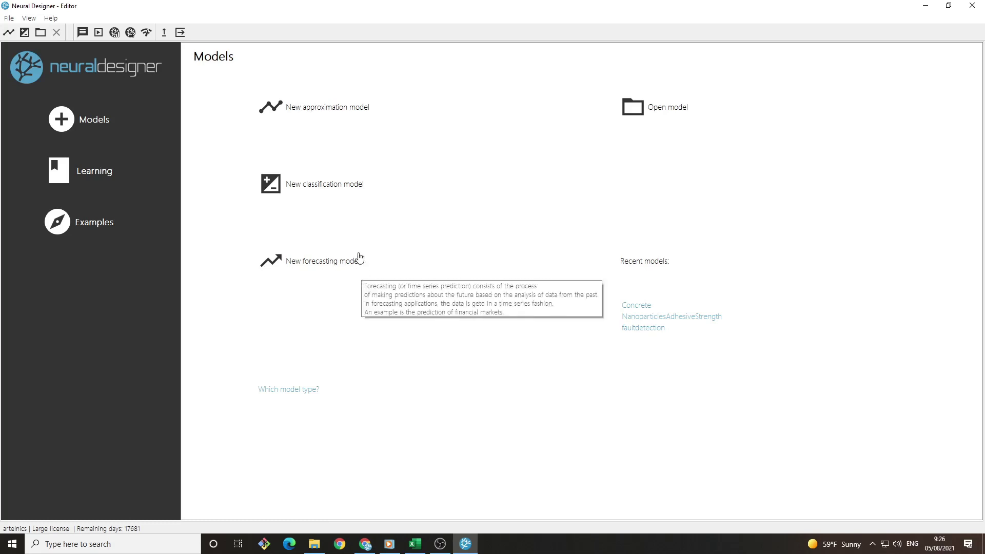
Create a new approximation model project saved under the name PowerPlant.
mouse_move(339, 116)
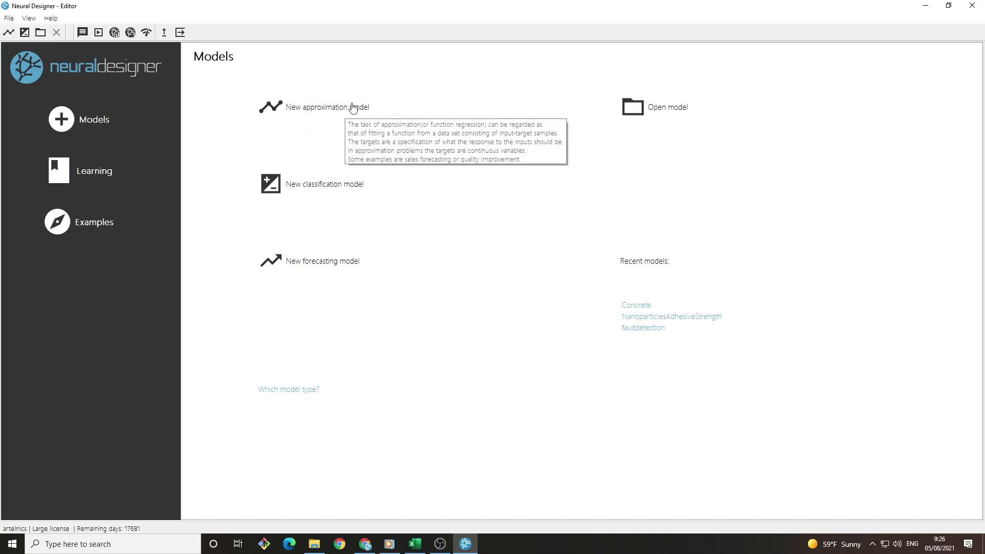
left_click(327, 112)
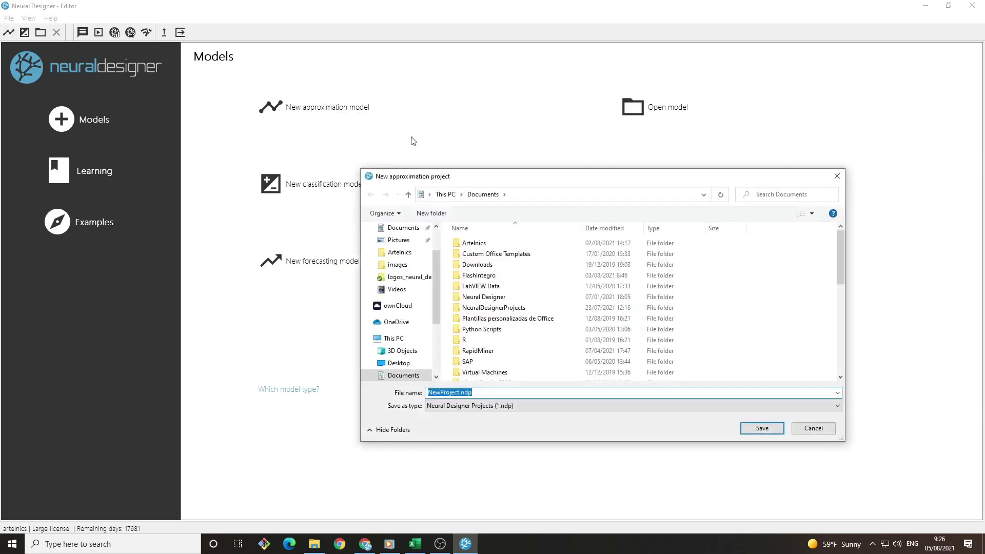
type("PowerPlant")
key("Return")
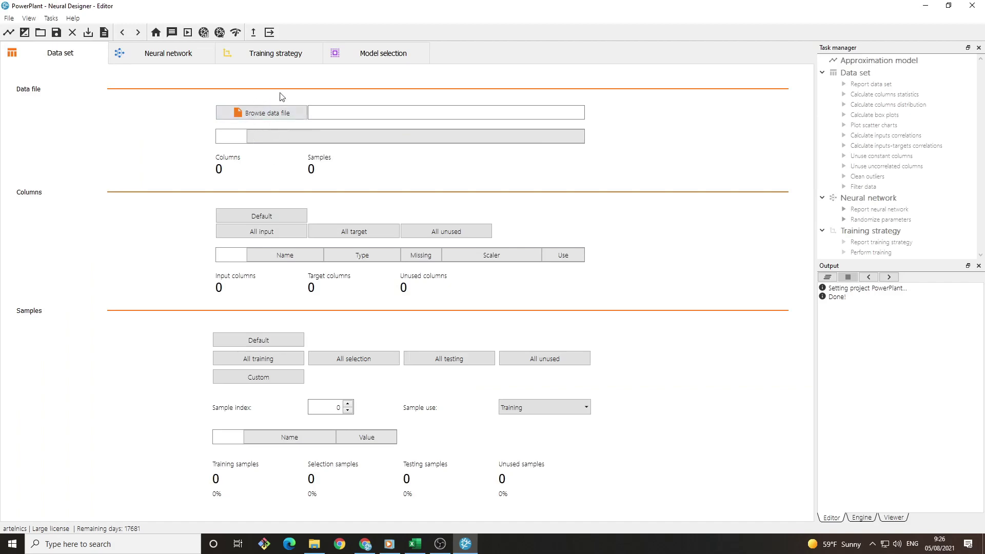
Import combined_cycle_power_plant.csv as the data file and review its 9568 samples and variables.
left_click(282, 113)
type("com")
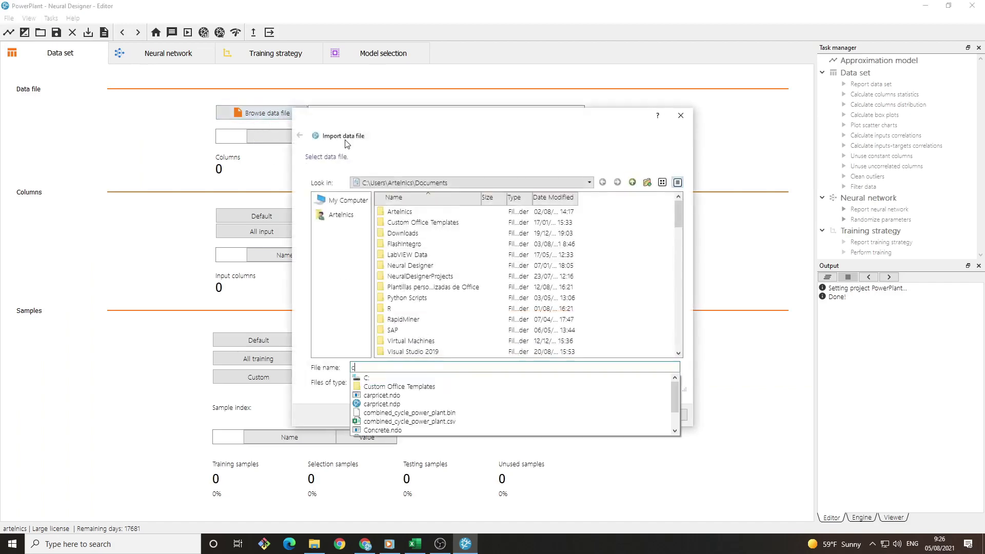
key("Down")
key("Down")
key("Return")
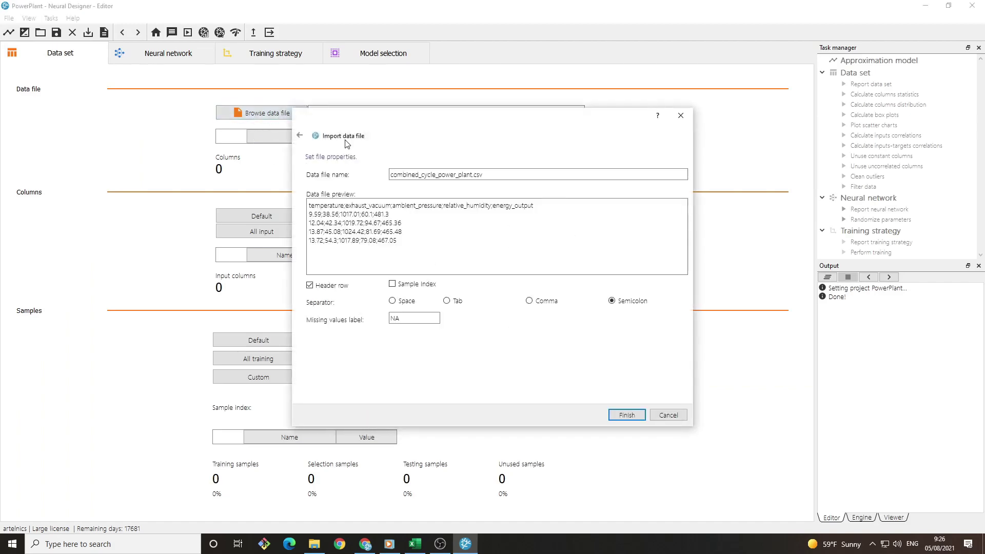
key("Return")
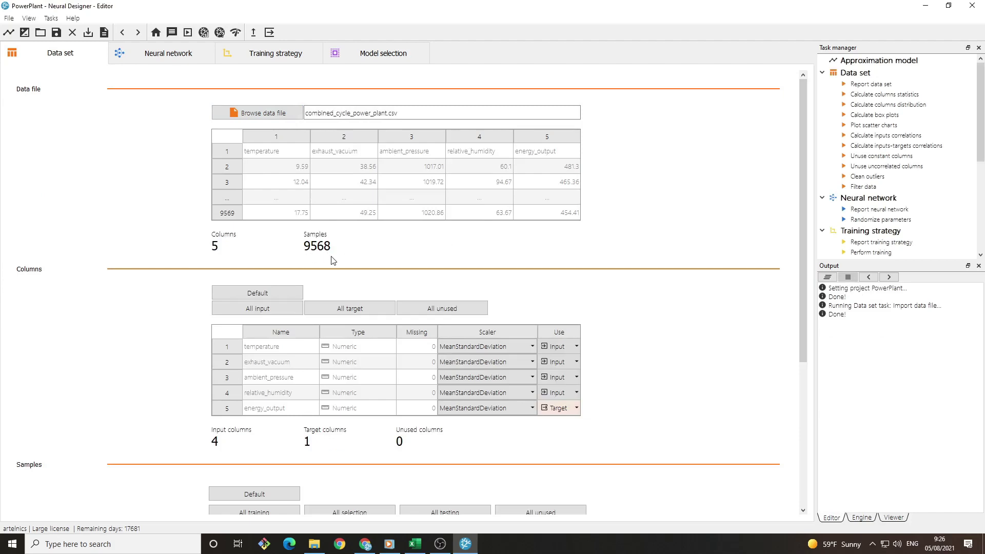
scroll(333, 261, "down", 1)
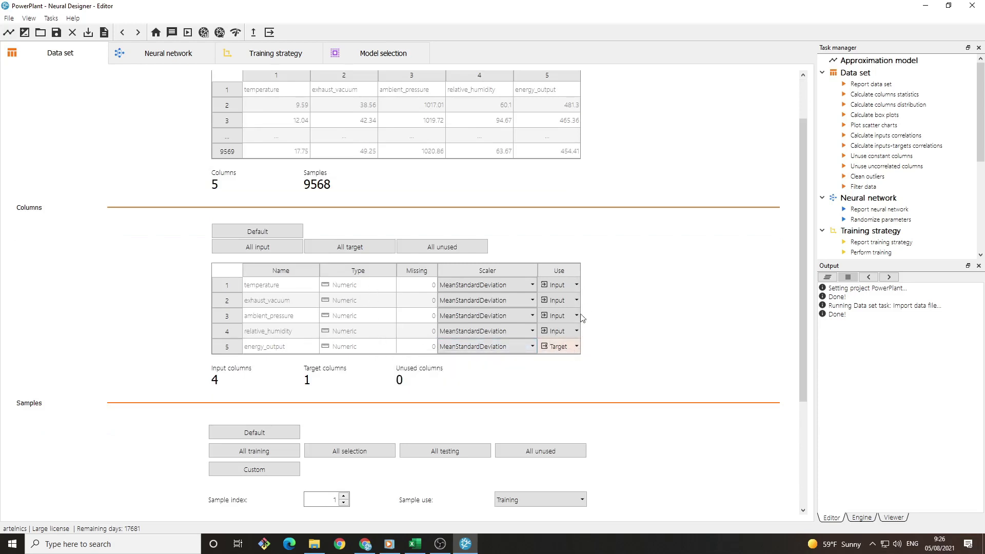
left_click(569, 348)
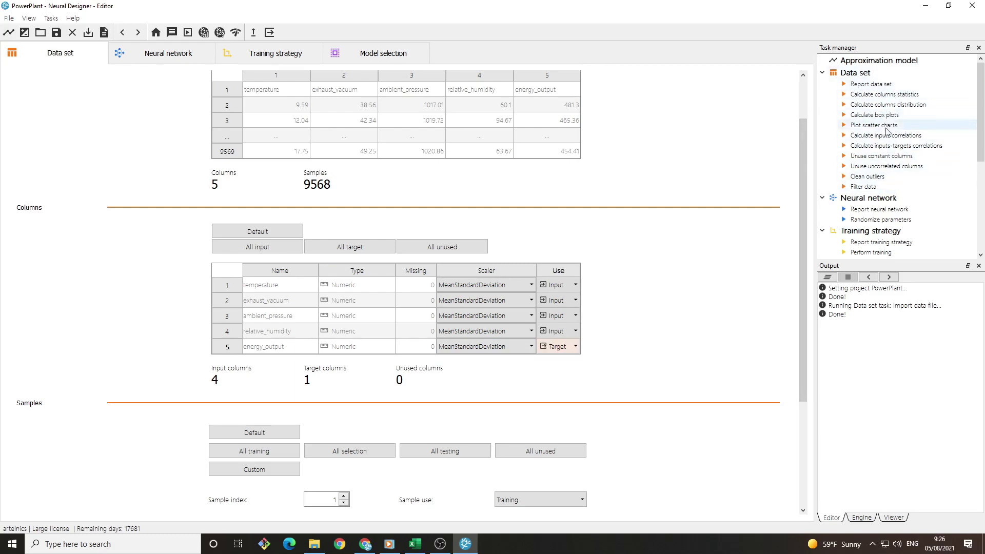
Compute column distribution histograms with the default bins, review all five, and close the report.
double_click(914, 104)
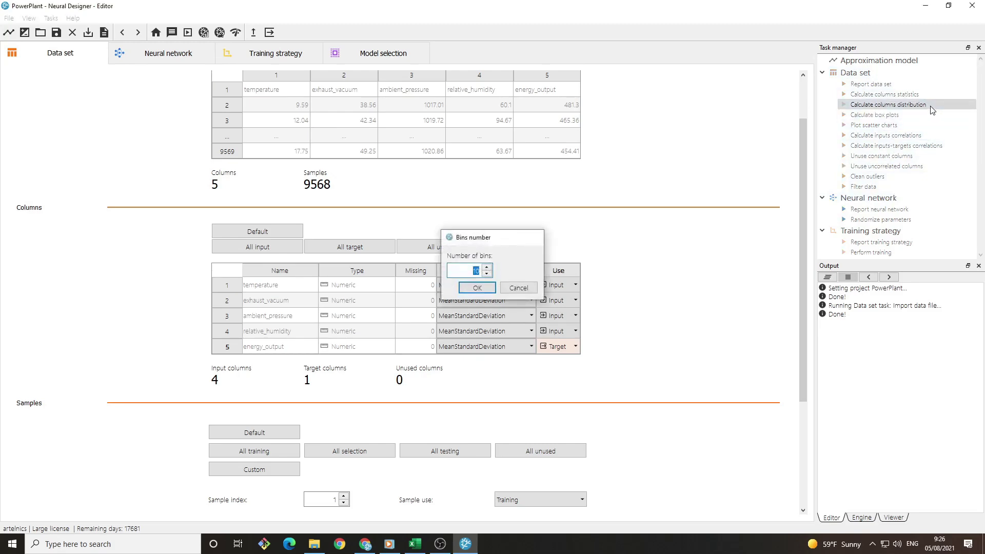
key("Return")
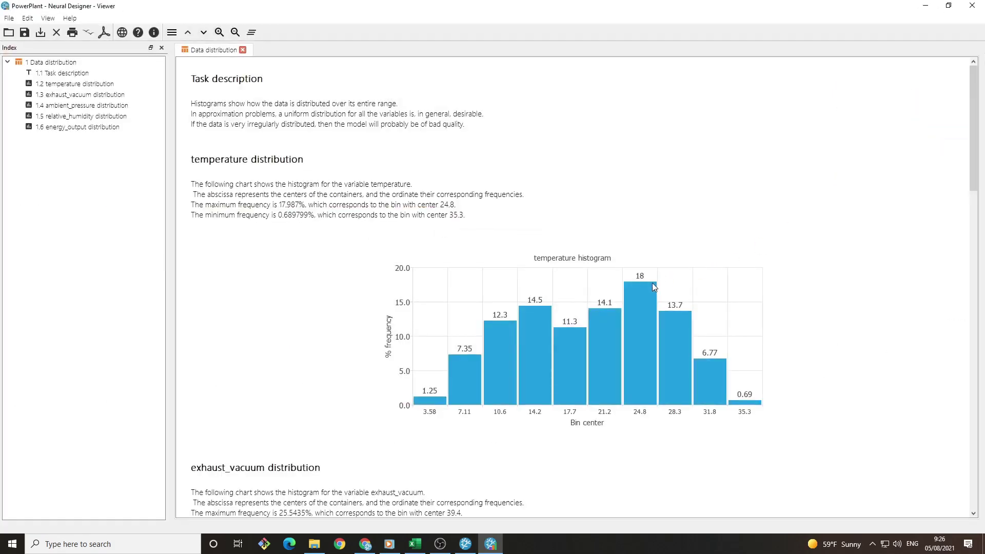
scroll(653, 282, "down", 3)
scroll(654, 287, "down", 8)
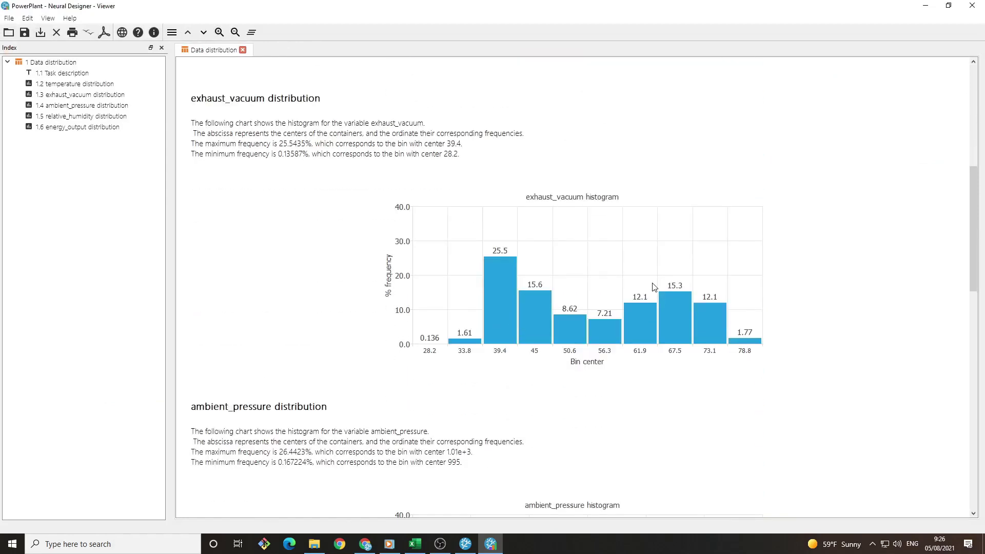
scroll(654, 287, "down", 5)
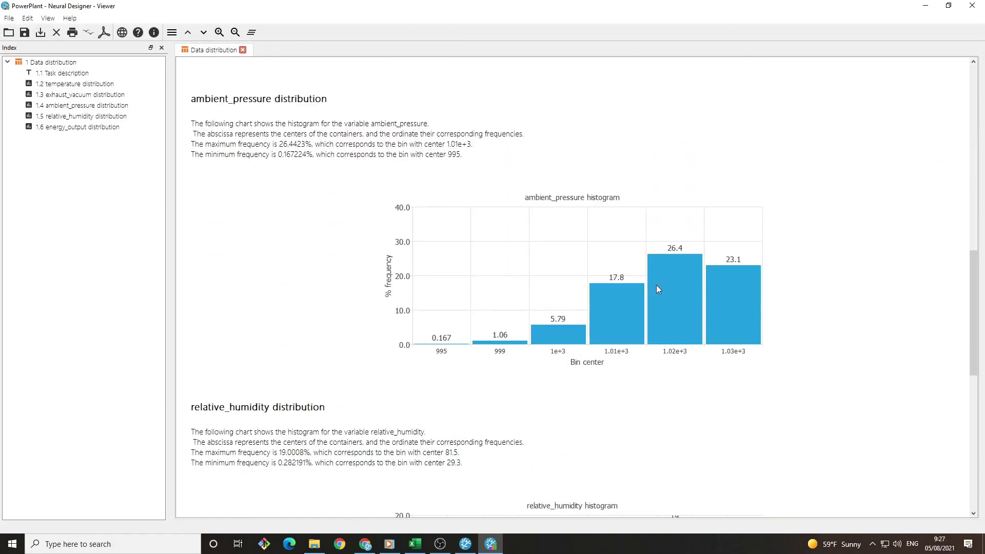
scroll(657, 289, "down", 4)
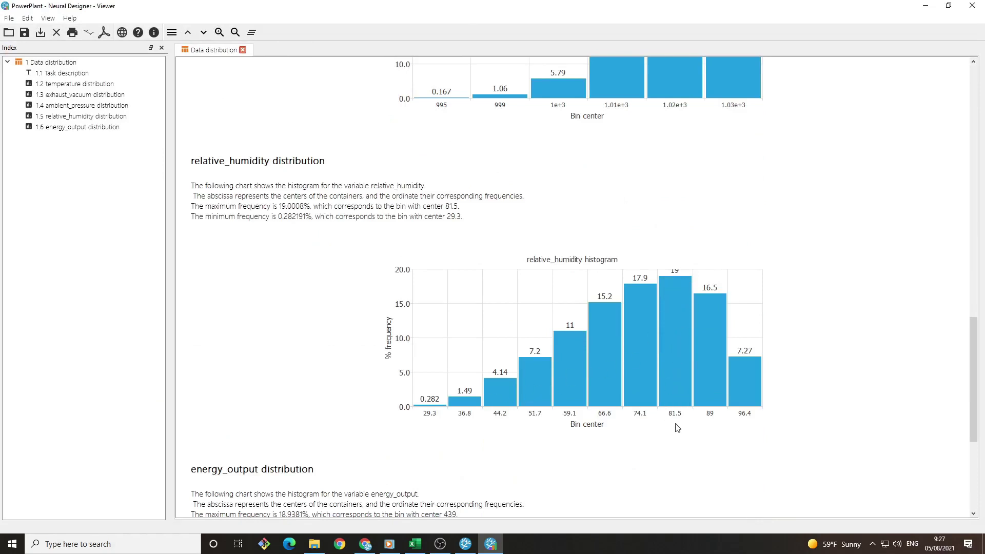
scroll(689, 429, "down", 5)
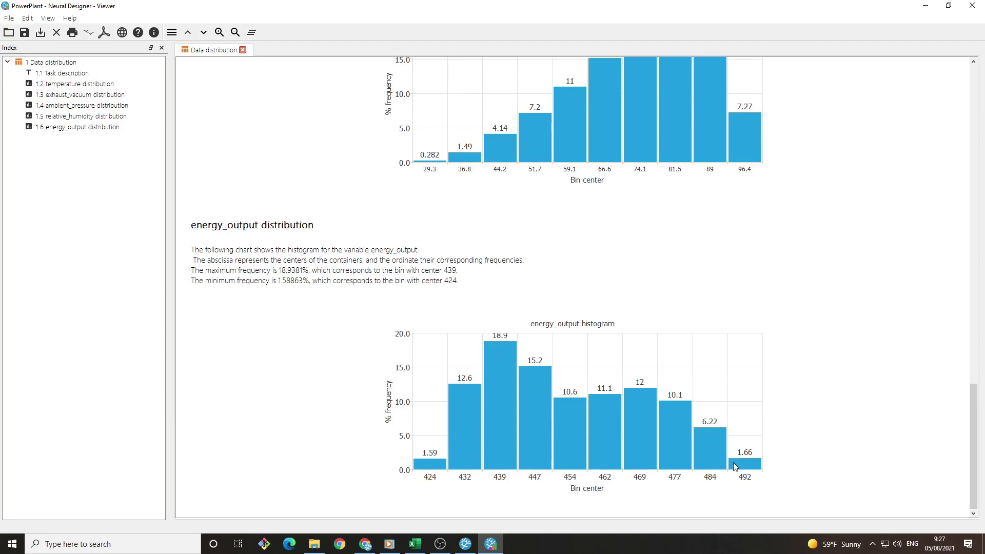
left_click(978, 6)
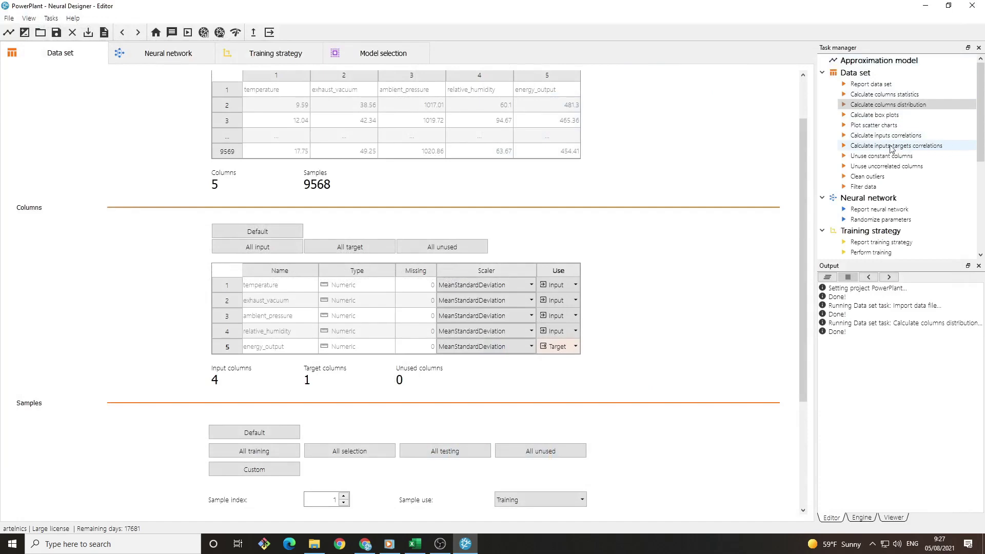
Calculate inputs-targets correlations, noting temperature's -0.948 with energy_output, then close the report.
double_click(928, 148)
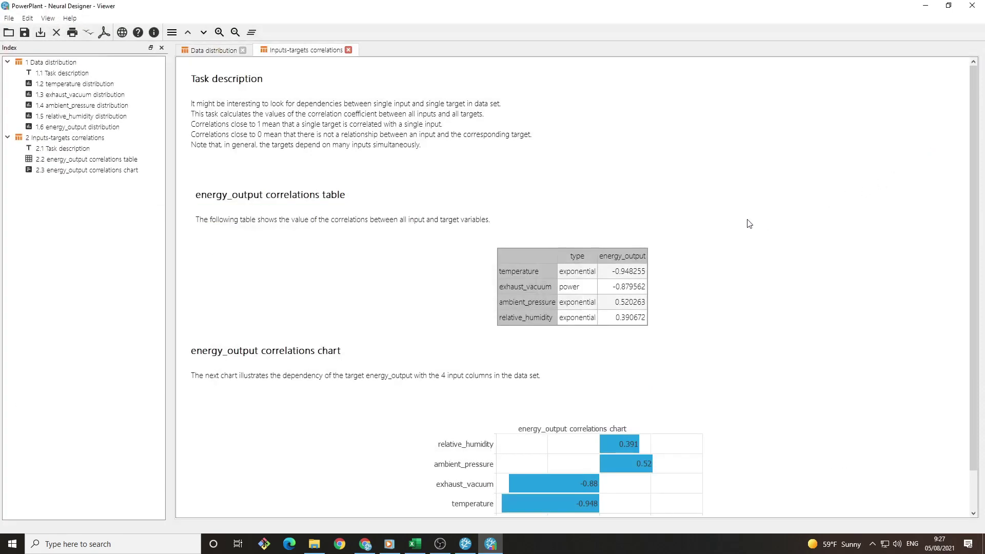
scroll(752, 224, "down", 2)
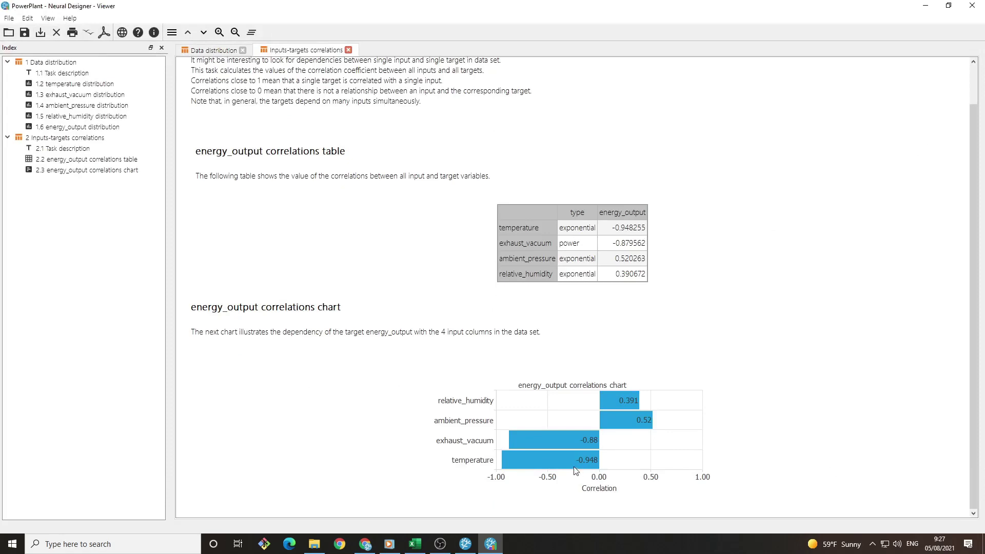
left_click(973, 5)
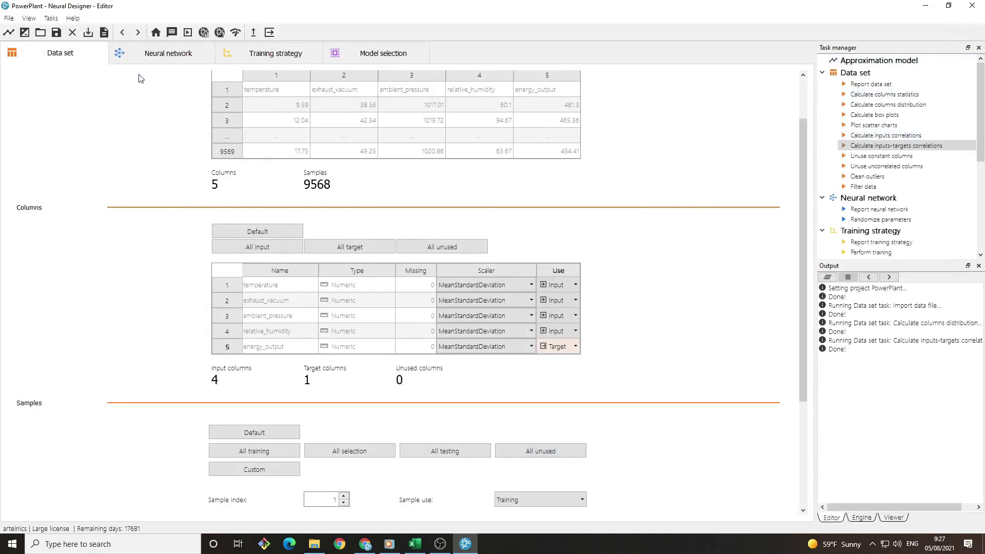
Check the network's layer activation functions, keeping tanh for the first layer.
left_click(158, 58)
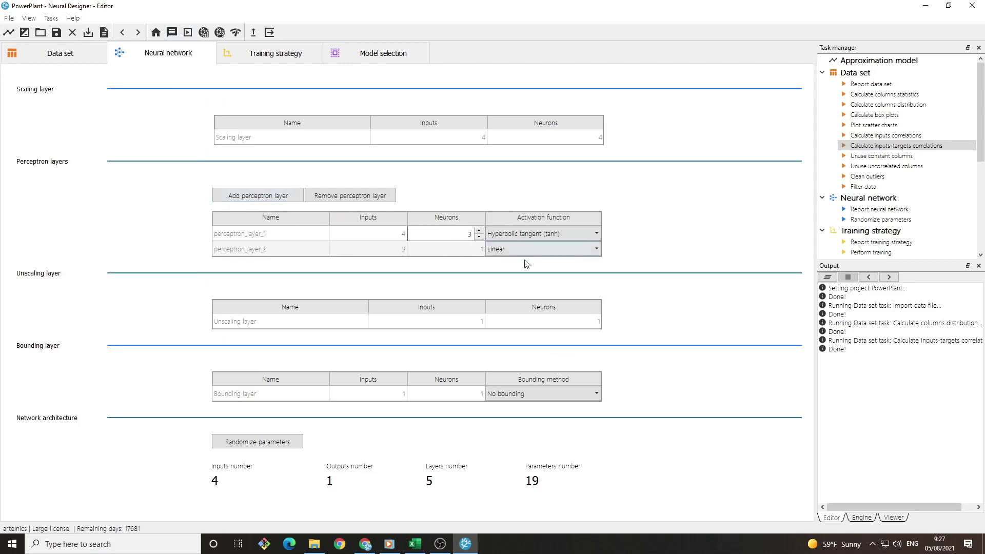
left_click(577, 237)
left_click(577, 236)
left_click(574, 250)
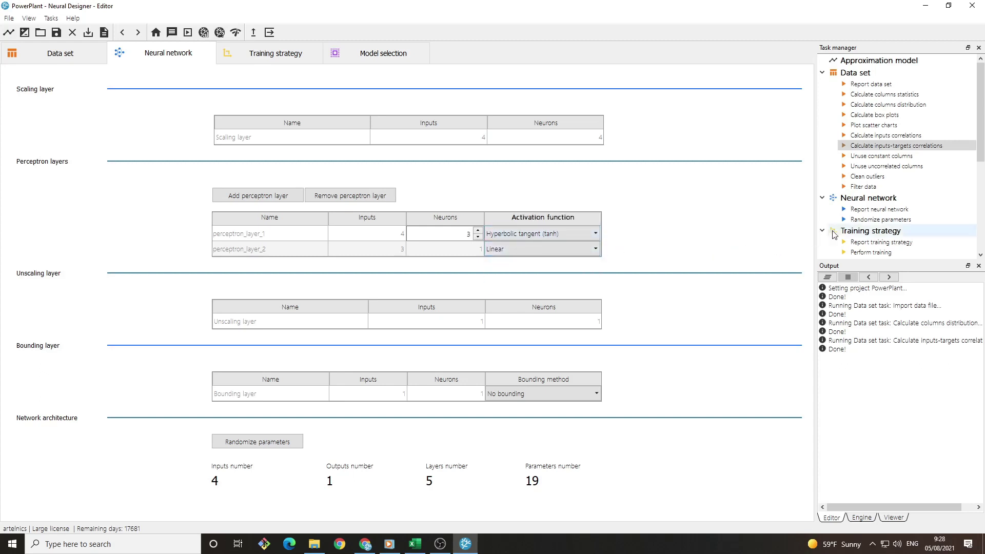
Generate and review the neural network report (4 inputs, 3 hidden neurons, one output), then close it.
double_click(884, 210)
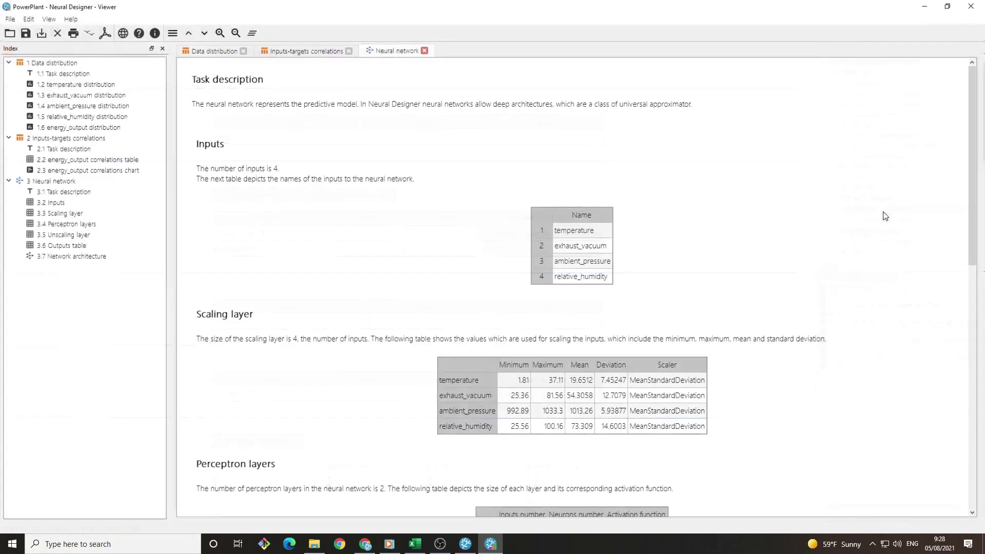
scroll(787, 255, "down", 4)
scroll(789, 258, "down", 10)
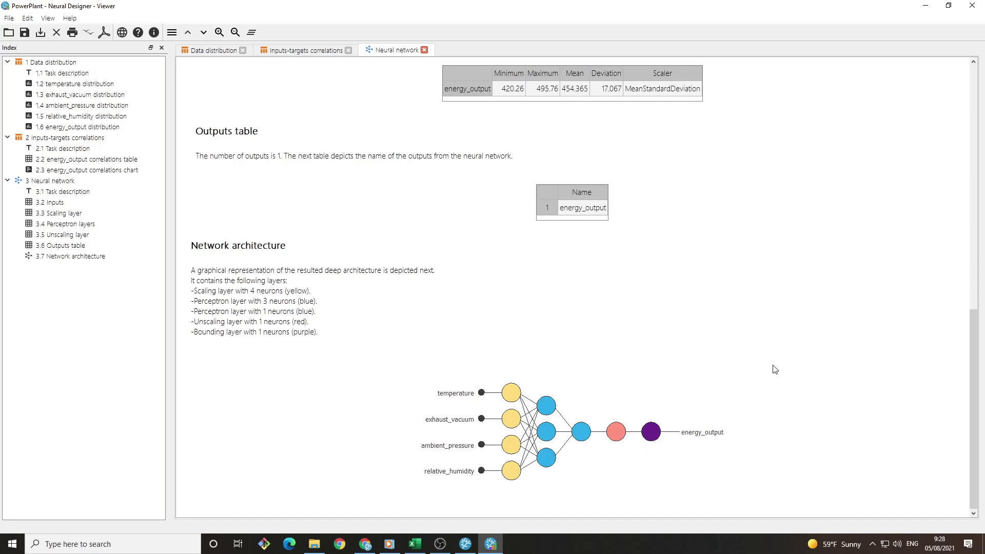
left_click(972, 5)
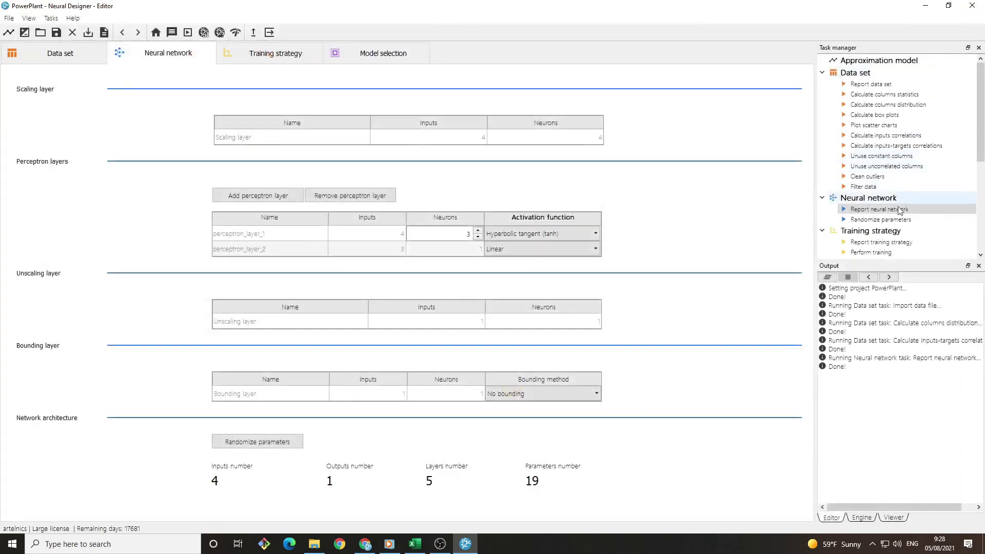
scroll(896, 249, "down", 2)
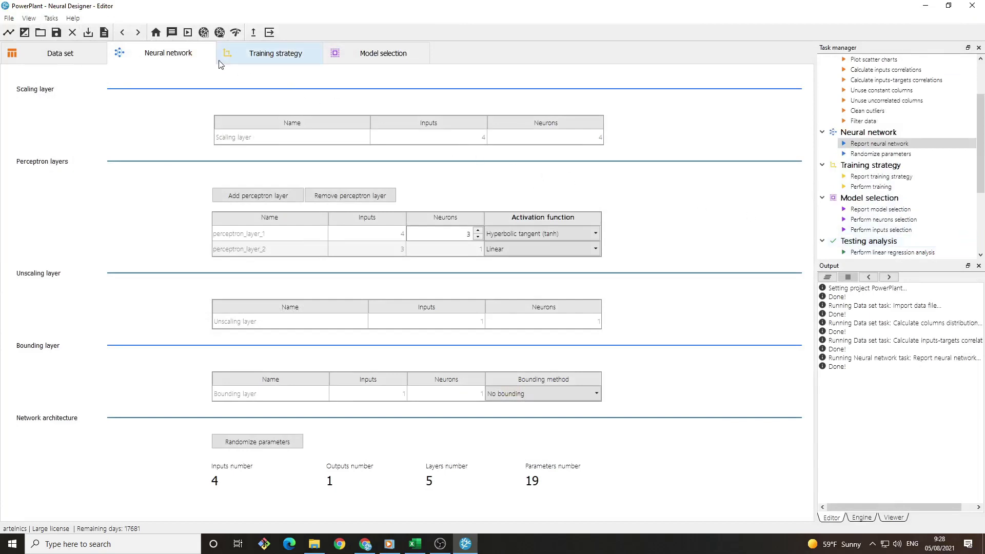
Review the training strategy, keeping the error term, L2 regularization and Quasi-Newton Method.
left_click(288, 61)
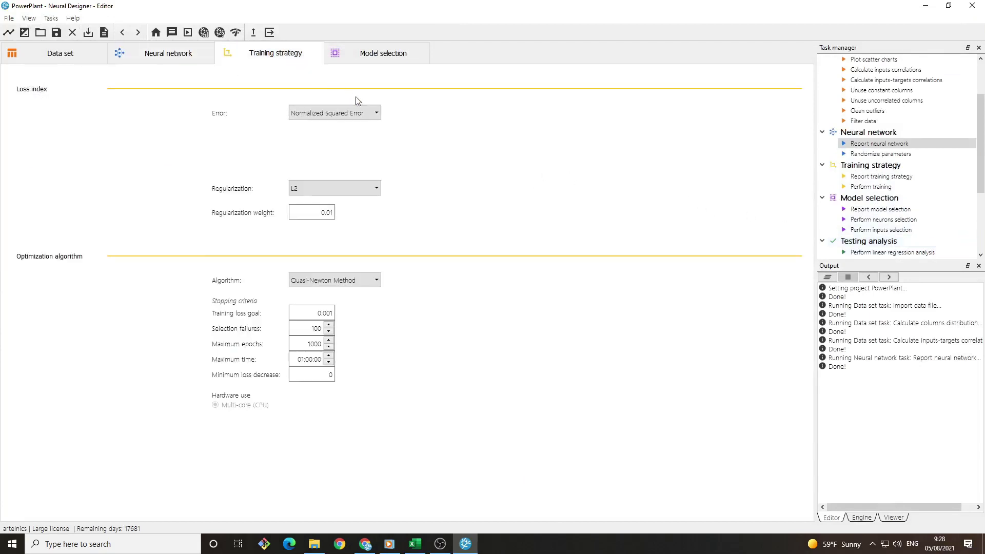
left_click(373, 118)
left_click(373, 117)
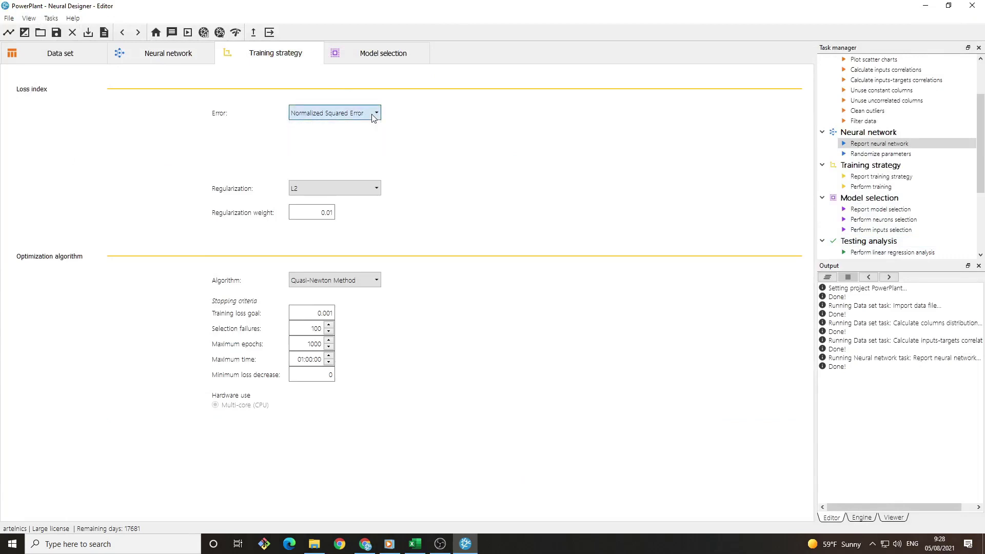
left_click(359, 188)
left_click(362, 243)
left_click(374, 281)
left_click(374, 281)
Train the network, reaching 0.062 training error after 44 epochs, and close the report.
double_click(885, 188)
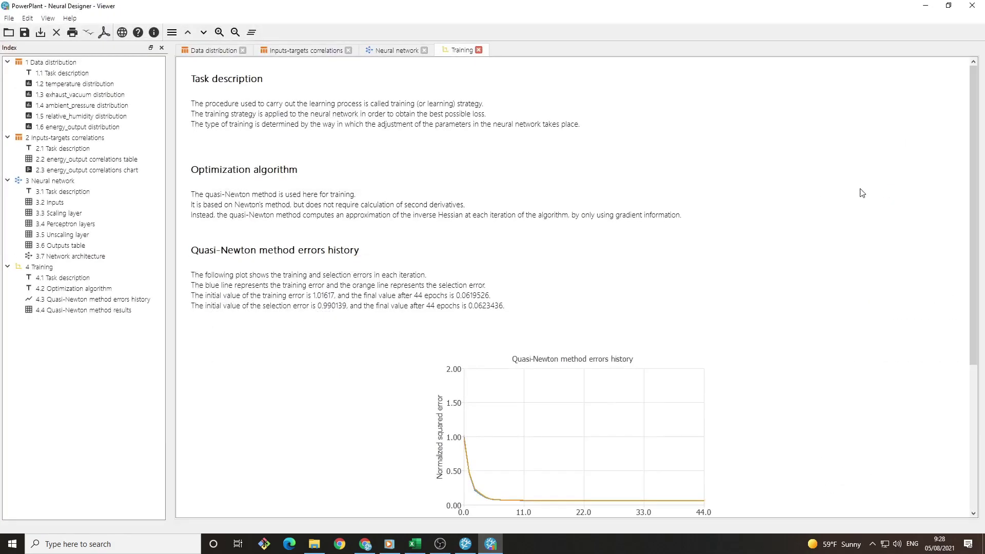
scroll(835, 196, "down", 2)
scroll(835, 196, "down", 1)
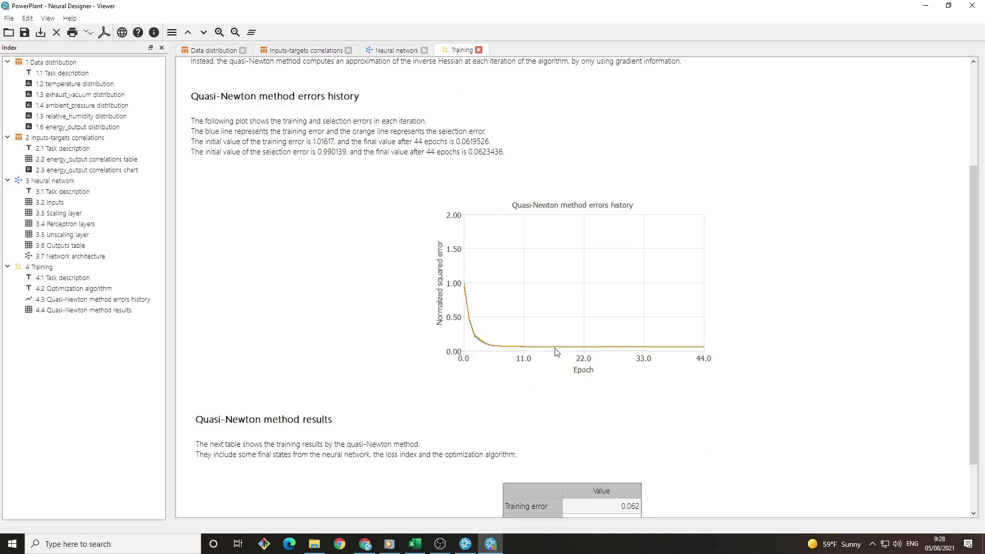
scroll(753, 365, "down", 2)
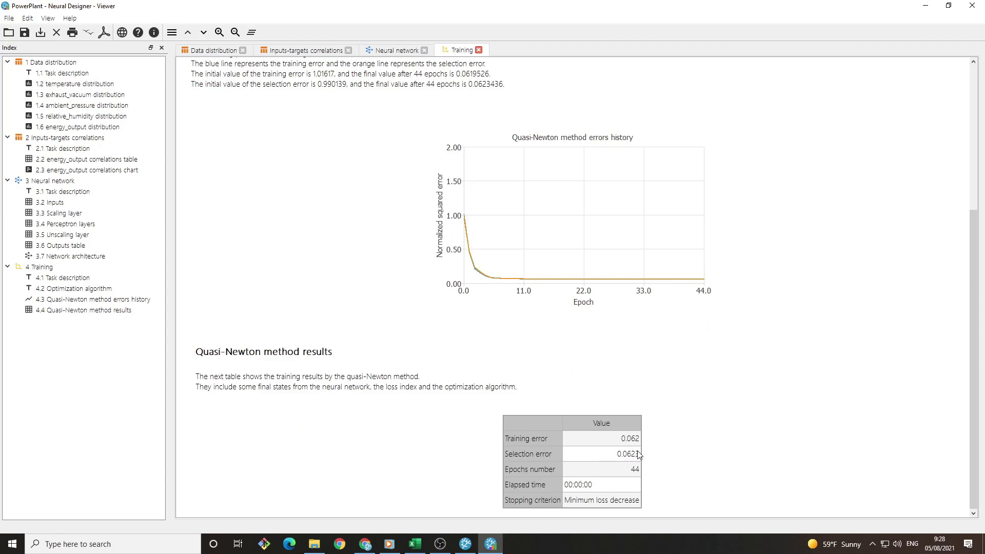
left_click(972, 6)
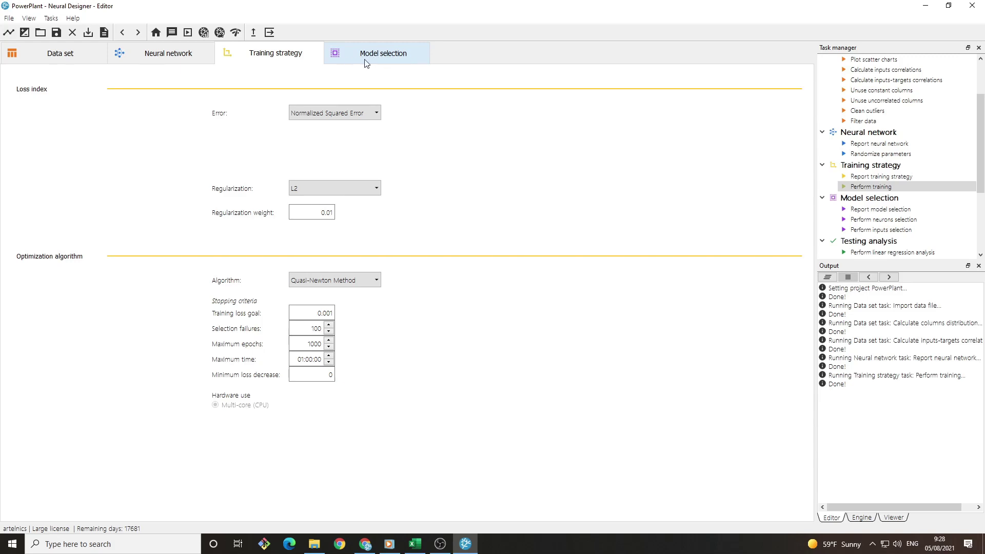
Show the Model selection page: Growing neurons (1–10) and Growing inputs (1–4).
left_click(383, 62)
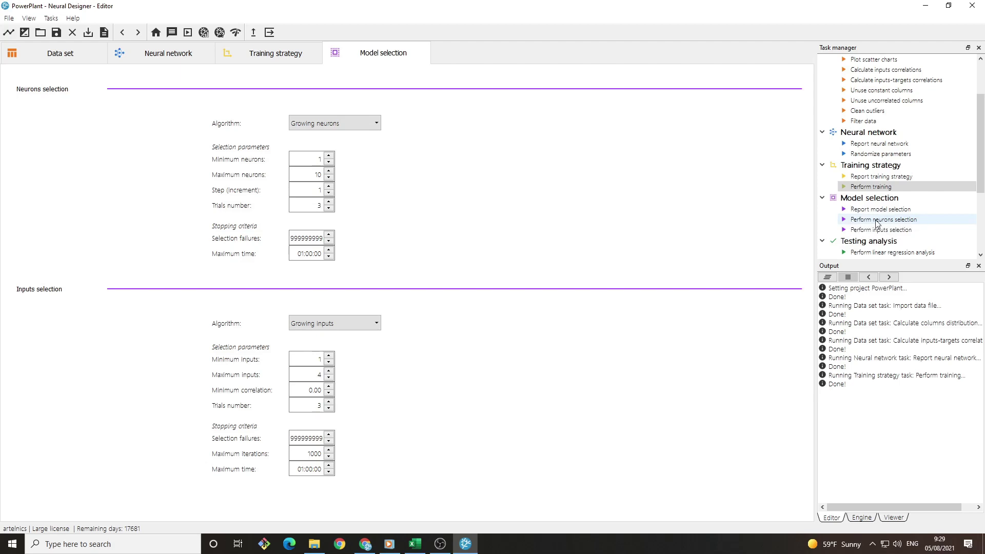
scroll(881, 223, "down", 4)
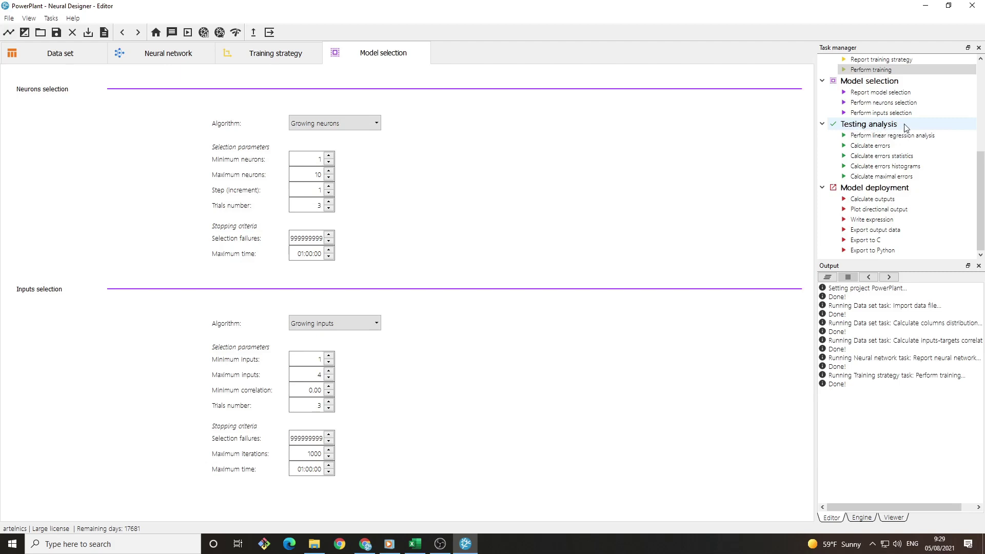
Run linear regression testing: intercept -3.544, slope 1.008, correlation 0.970 for energy_output.
double_click(947, 137)
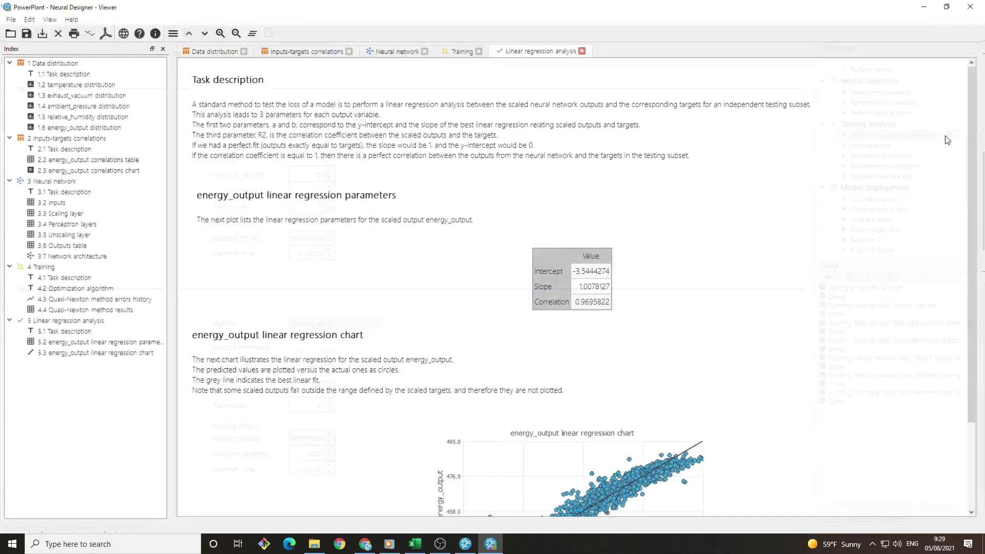
scroll(849, 198, "down", 3)
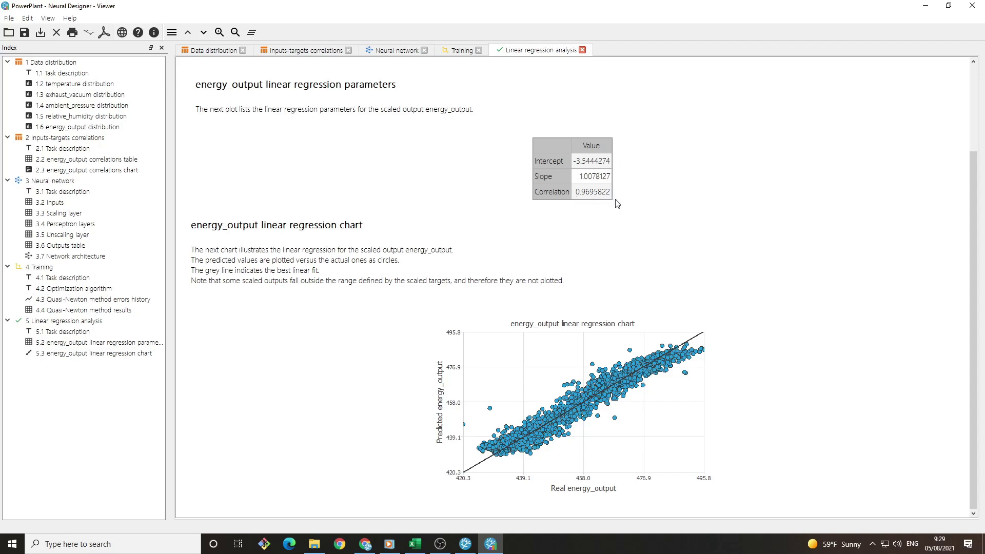
Calculate energy_output error histograms and error statistics (mean percentage error 4.36935), closing each report.
left_click(972, 6)
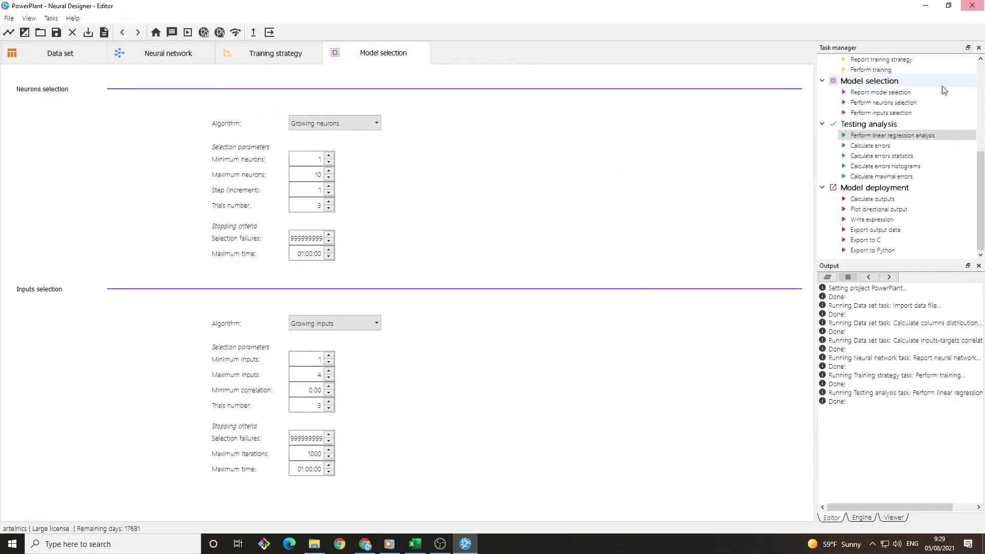
double_click(934, 166)
left_click(481, 291)
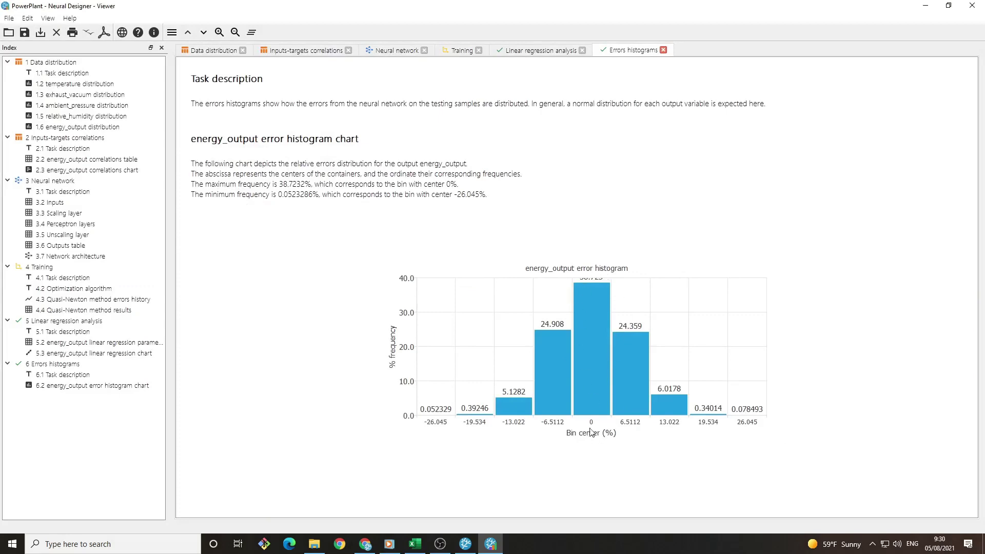
left_click(972, 5)
double_click(908, 155)
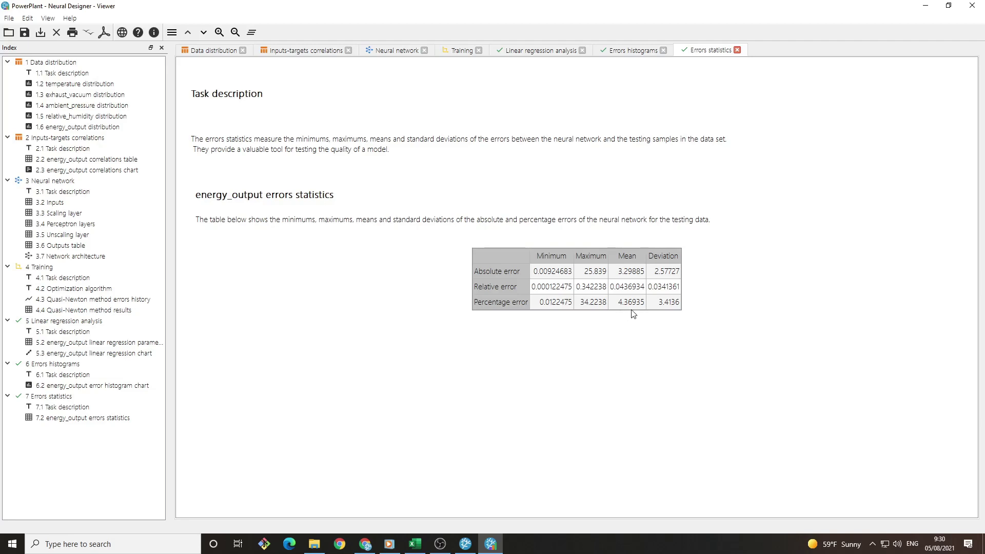
left_click(972, 5)
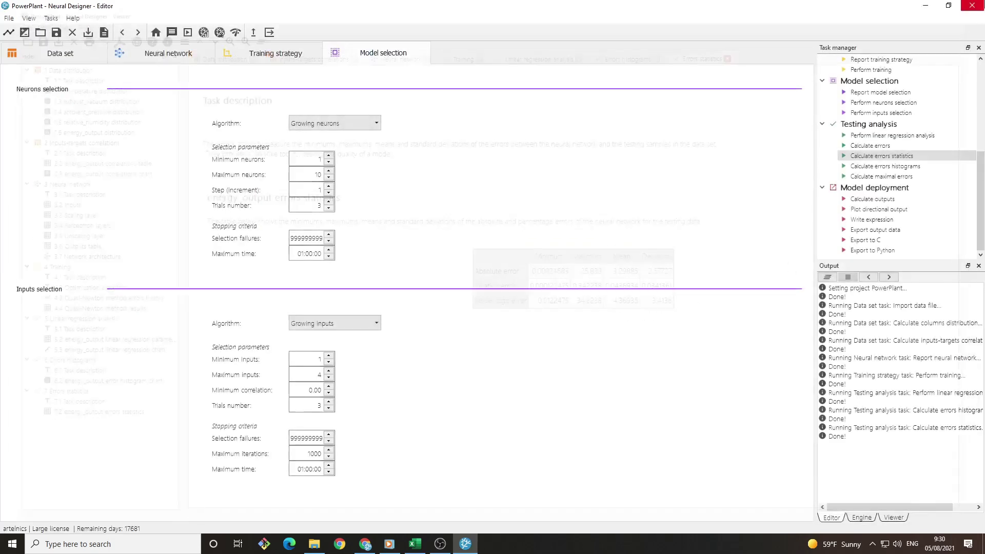
Calculate outputs for temperature 20, exhaust_vacuum 60, ambient_pressure 1000, relative_humidity 60, giving energy_output 449.892334.
double_click(912, 198)
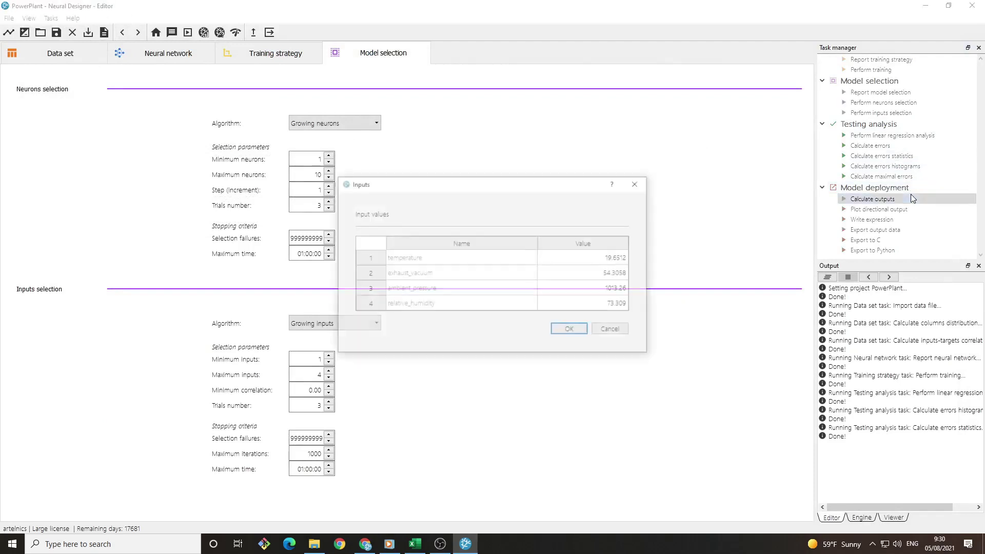
double_click(595, 256)
type("20")
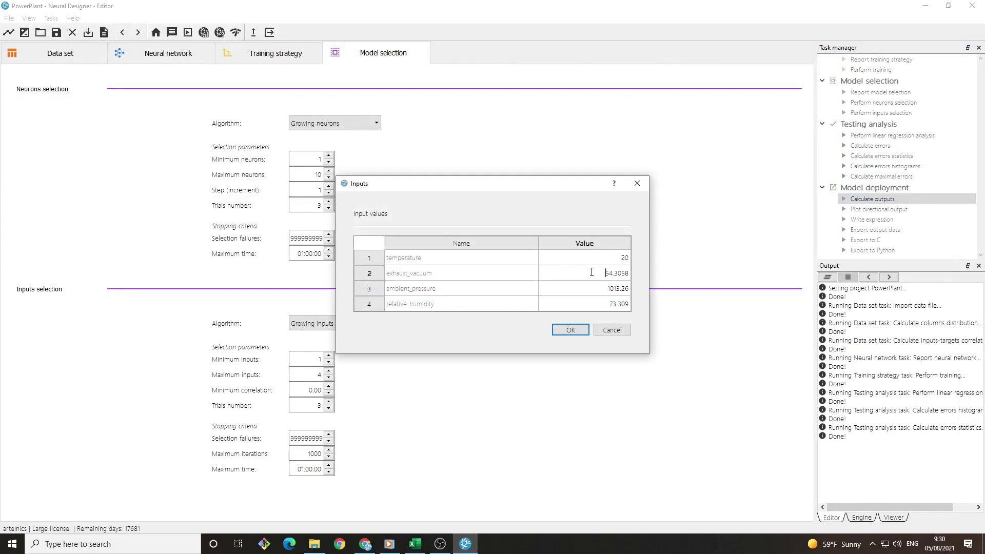
double_click(592, 272)
type("60")
double_click(605, 287)
type("1000")
double_click(602, 304)
type("60")
left_click(569, 331)
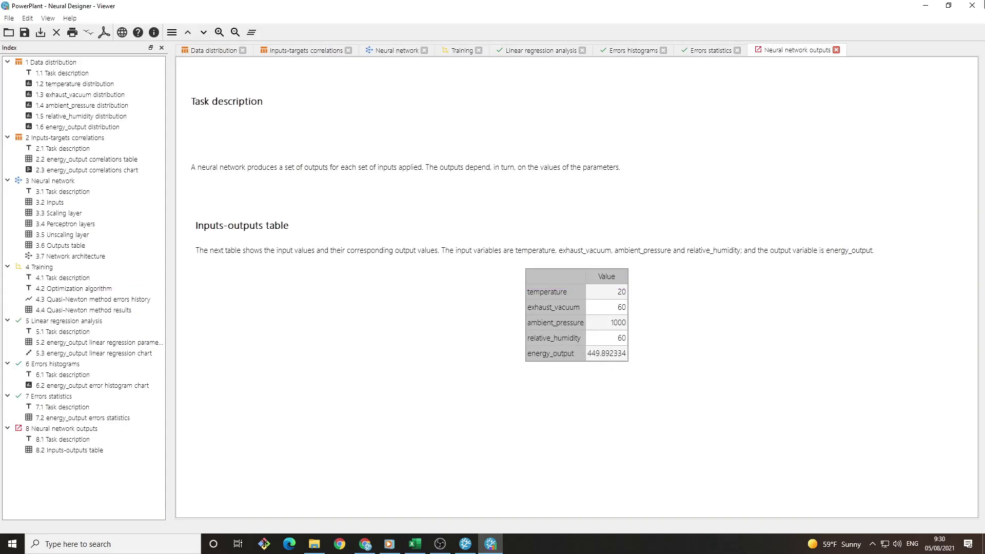
Close the outputs report and plot energy_output's directional outputs at the default reference point, reviewing each plot.
left_click(972, 5)
double_click(893, 211)
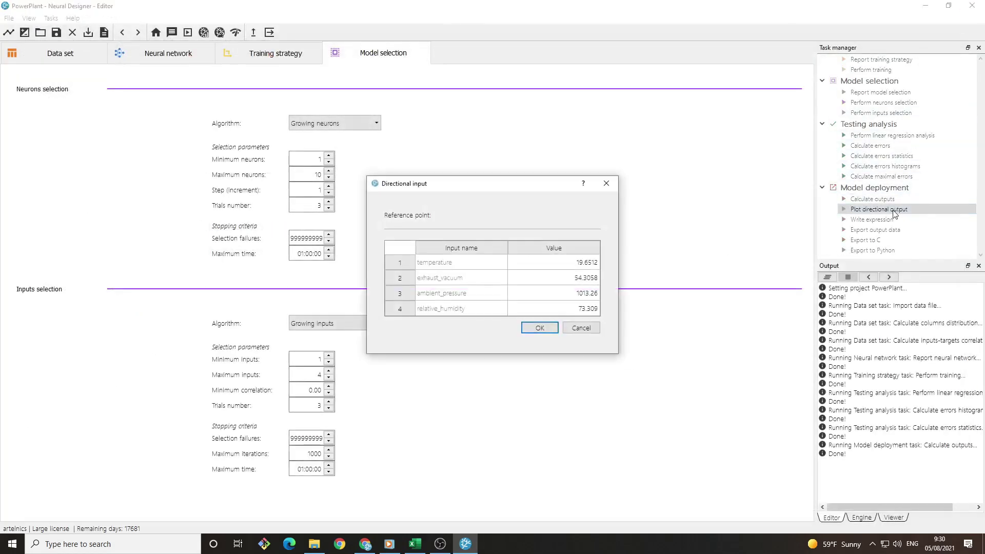
left_click(539, 329)
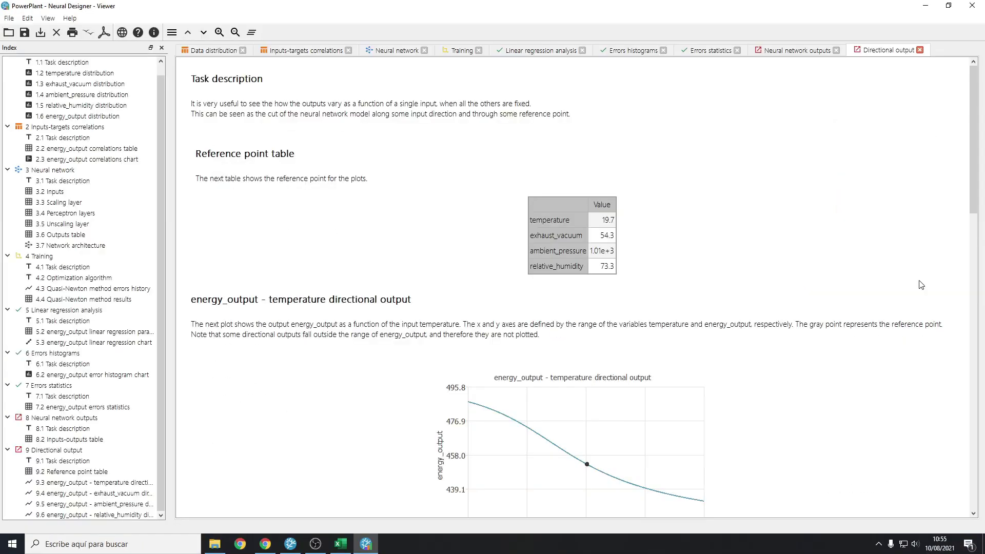
scroll(921, 284, "down", 2)
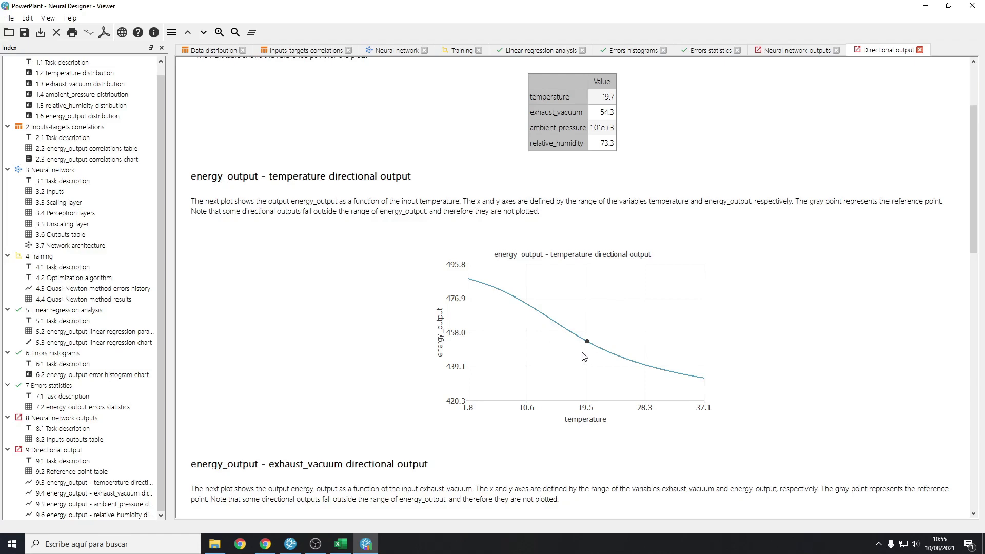
scroll(529, 325, "down", 8)
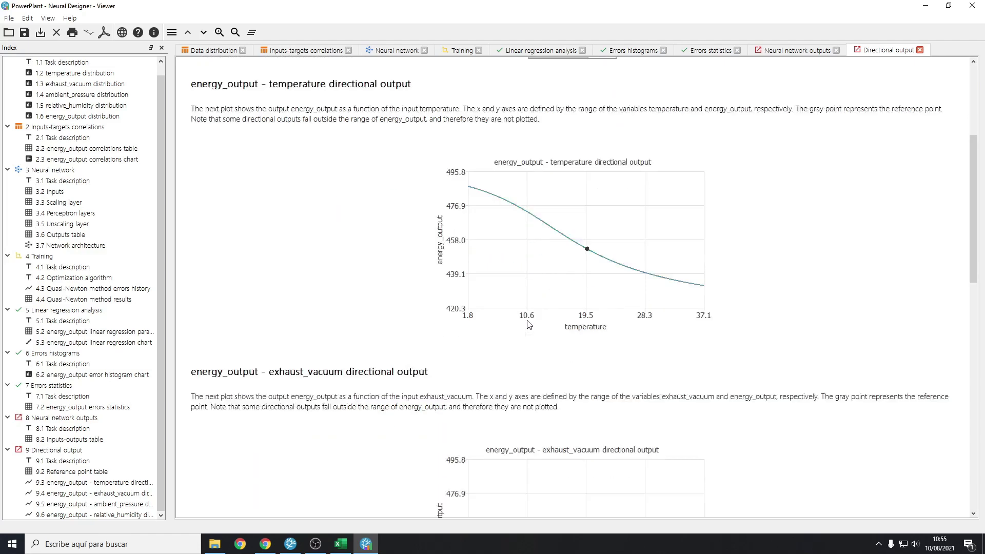